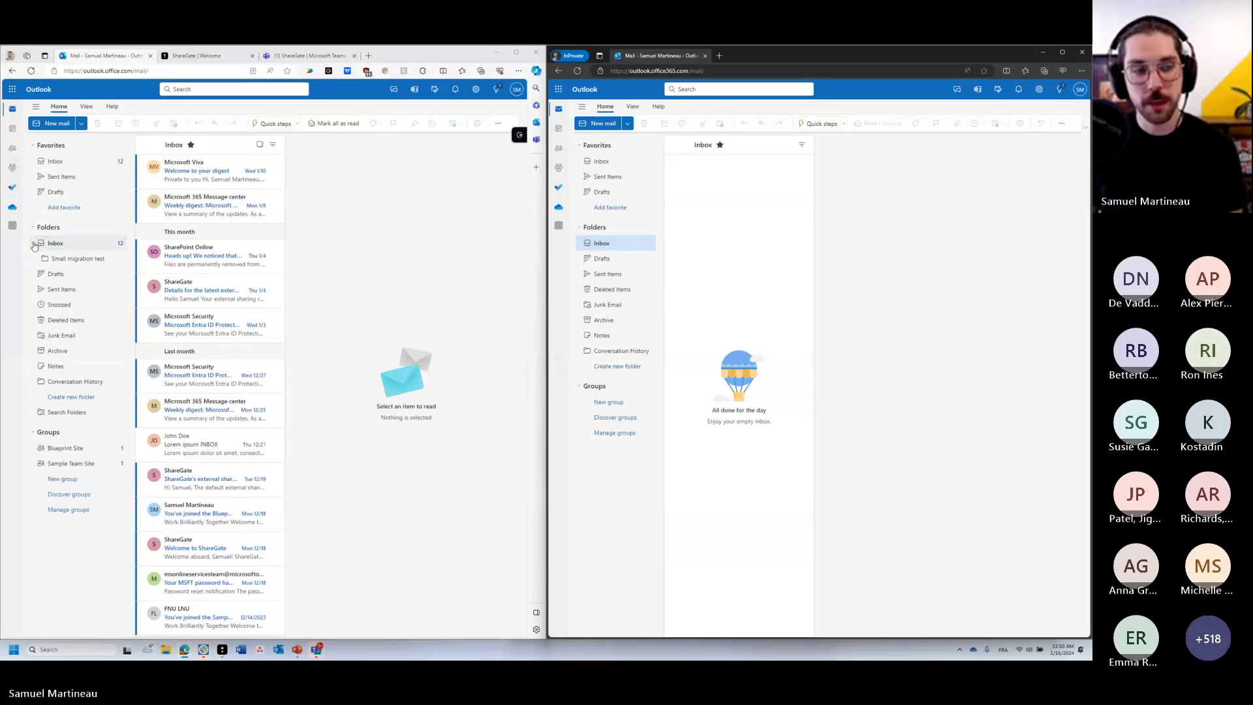
Step: Browse the source's Small migration test folder, Convo with Admin thread and Sent Items, then open Lorem ipsum INBOX
mouse_move(77, 265)
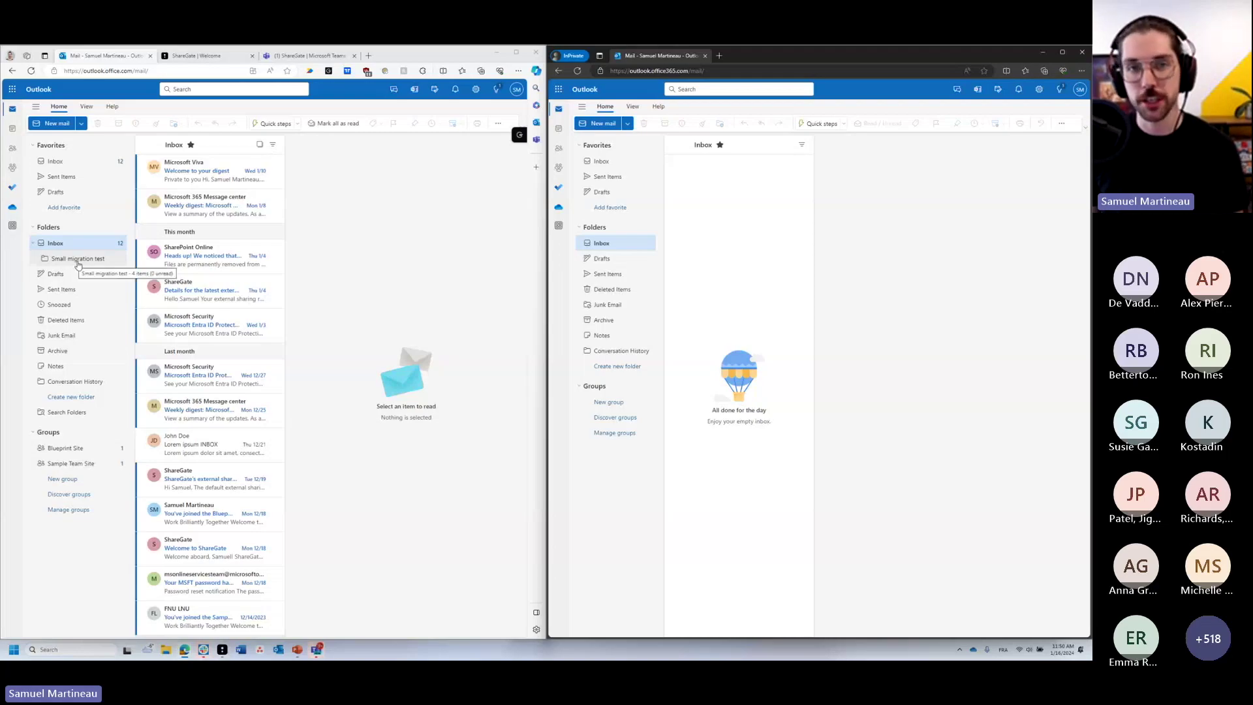
click(77, 259)
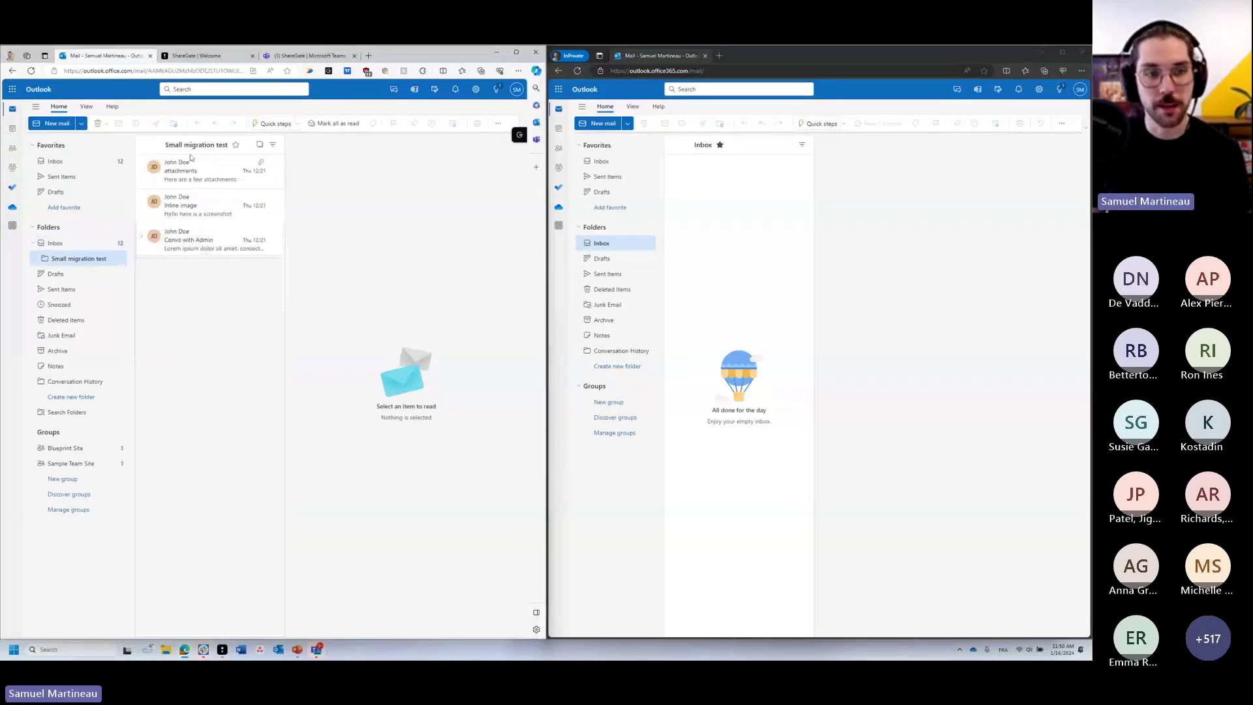
click(196, 239)
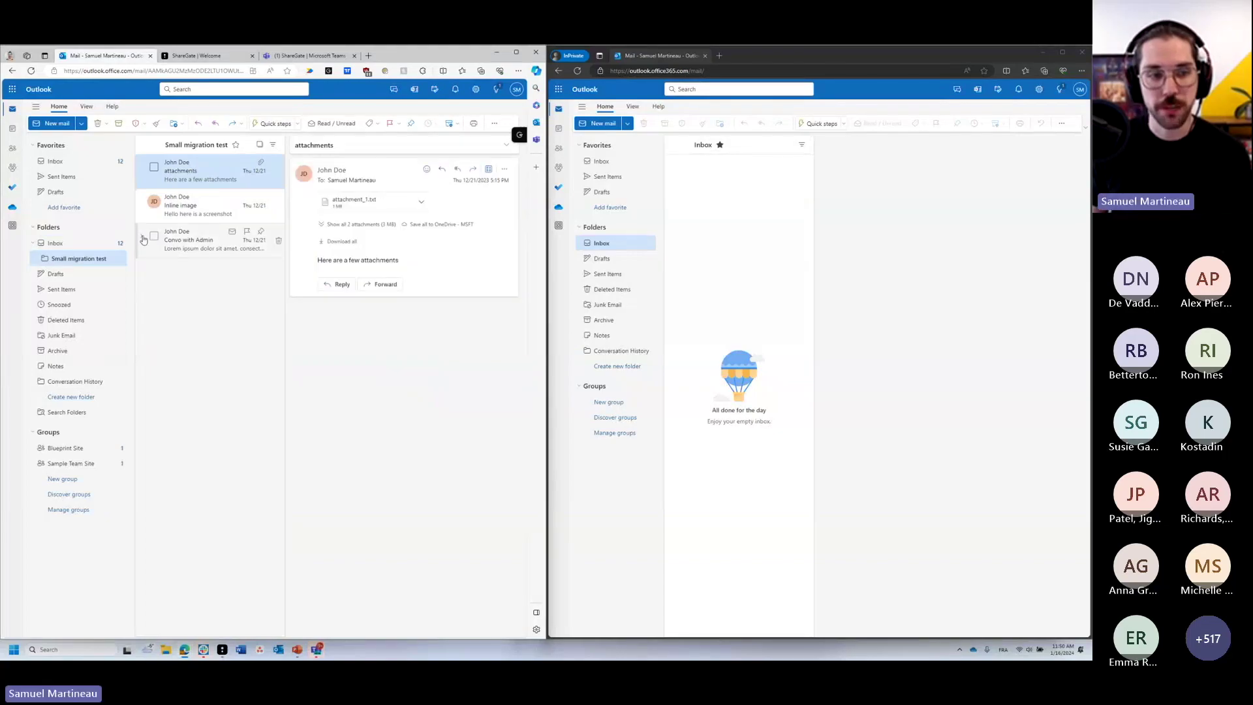
click(75, 176)
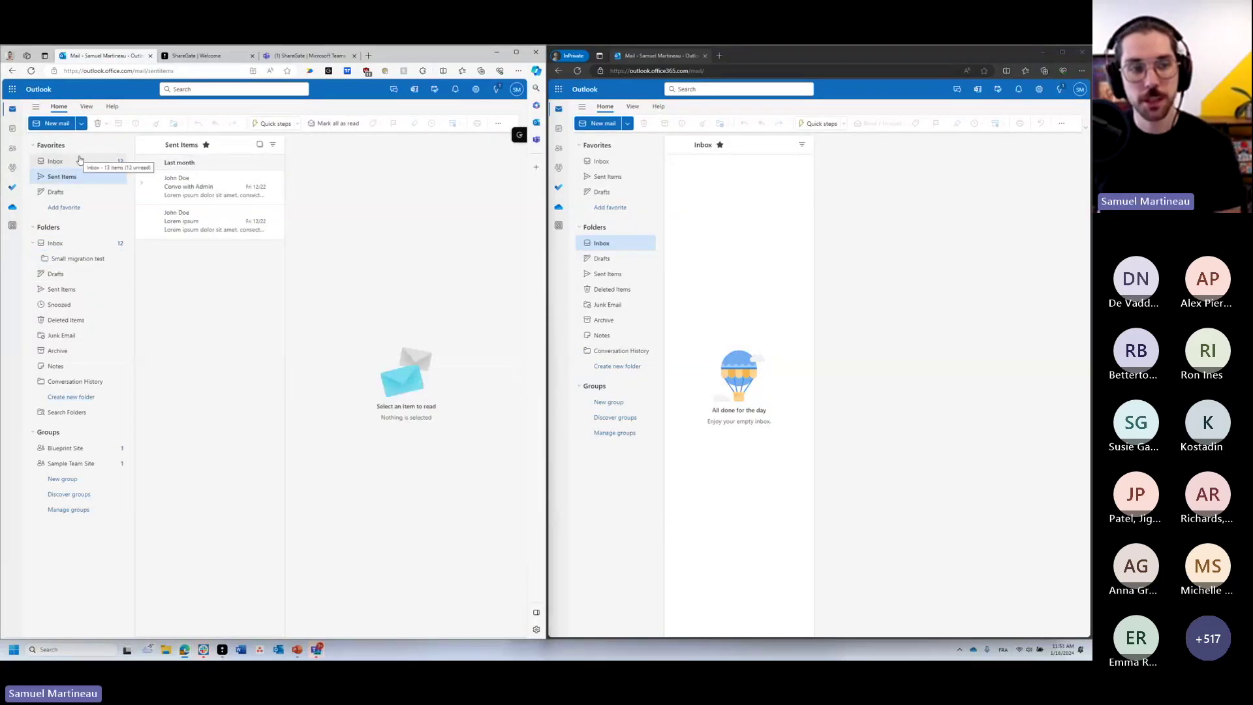
click(65, 161)
click(209, 445)
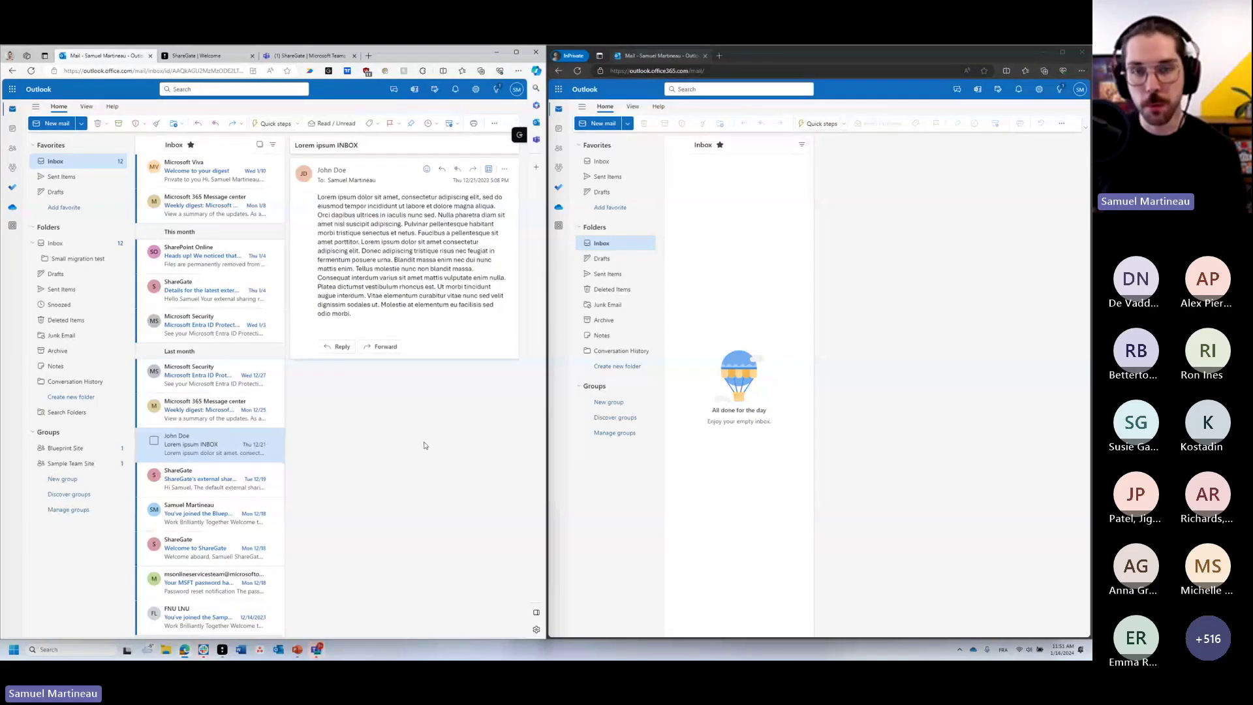
Step: Select the admin user's mailbox as the only mailbox to copy and proceed to copy options
key(alt+Tab)
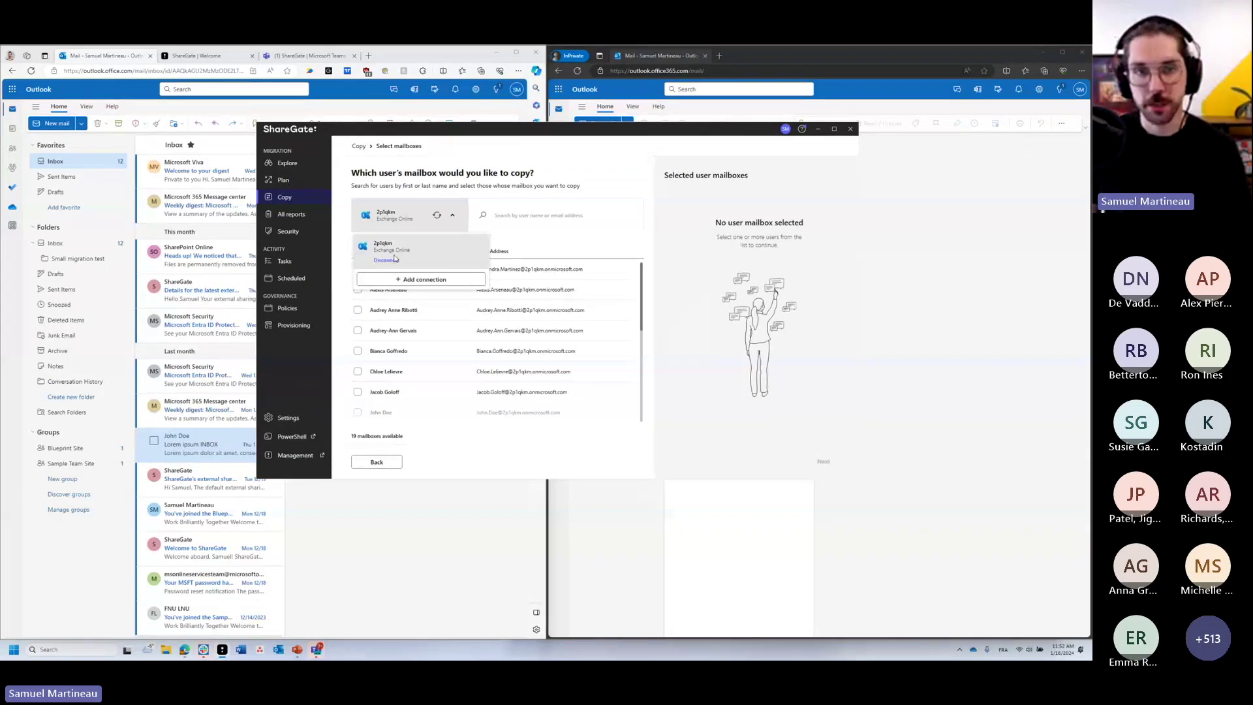
click(406, 242)
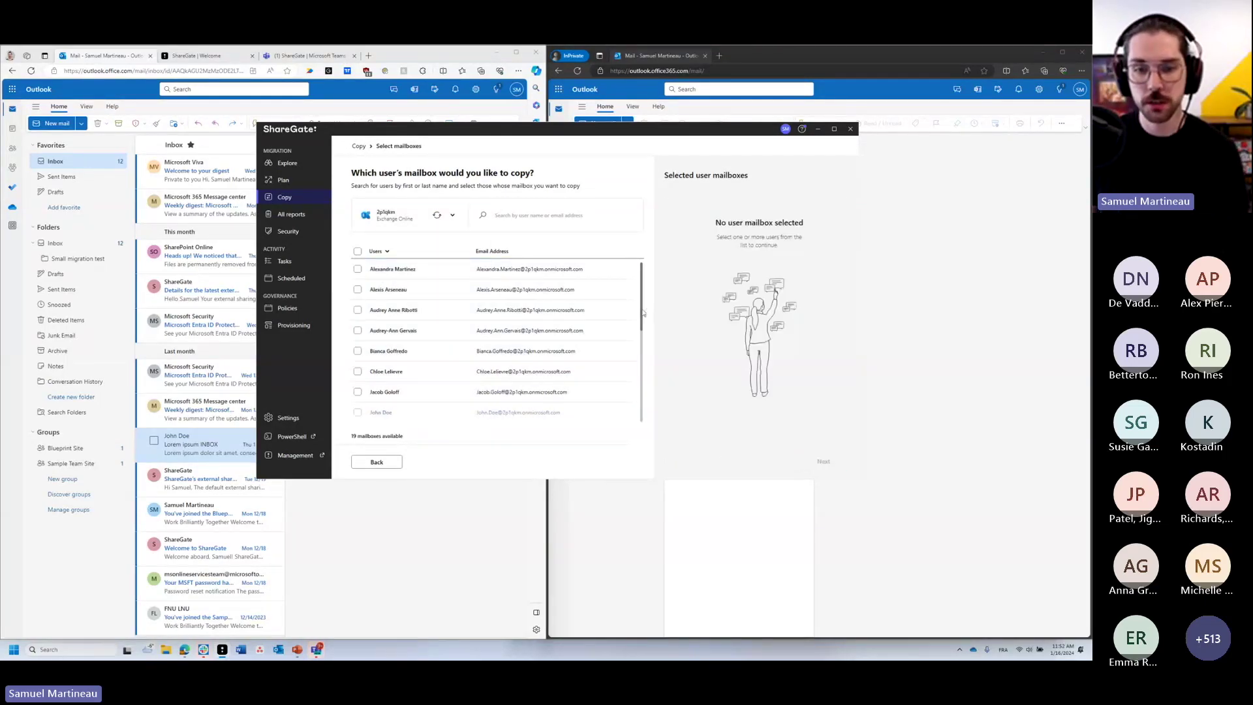
scroll(642, 315, down, 5)
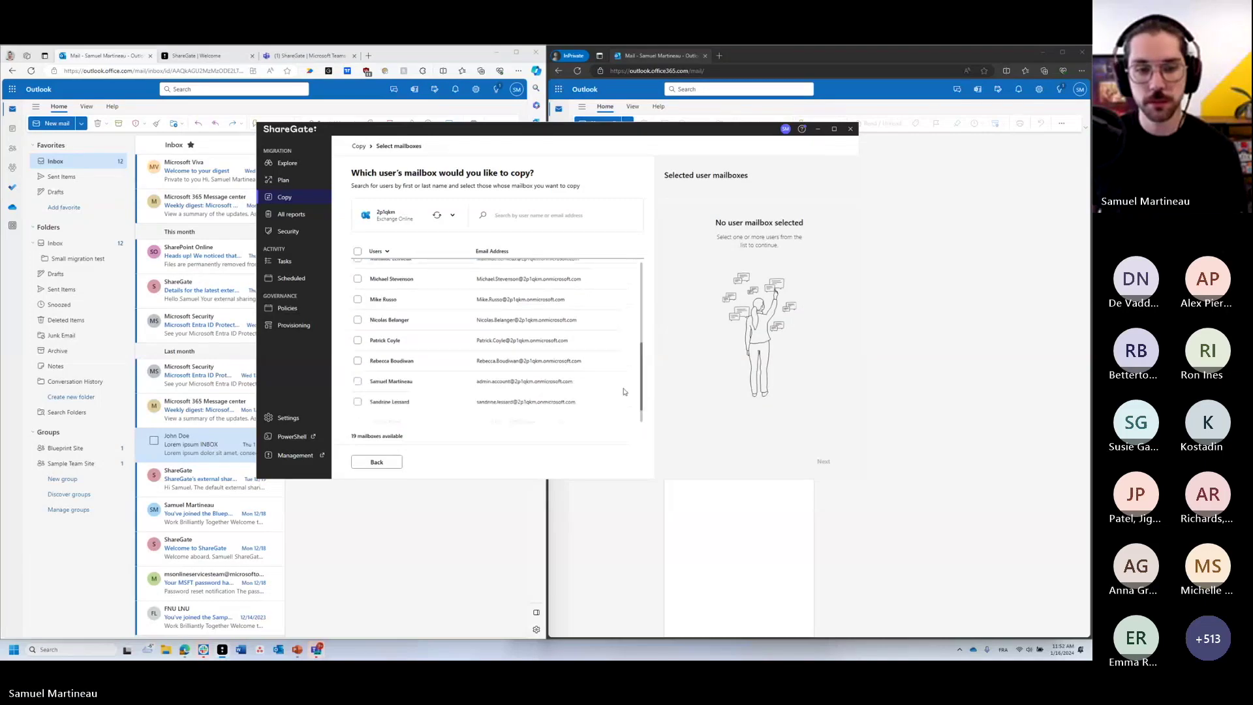
click(358, 383)
scroll(496, 364, down, 1)
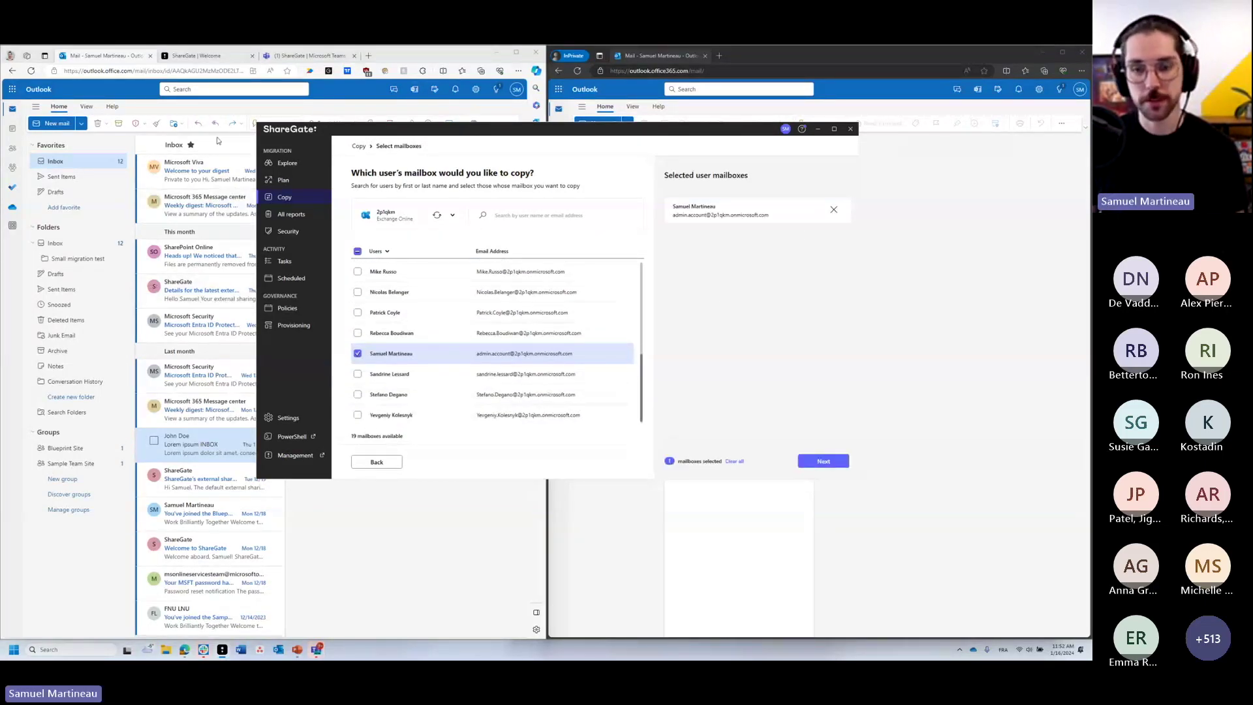
click(819, 460)
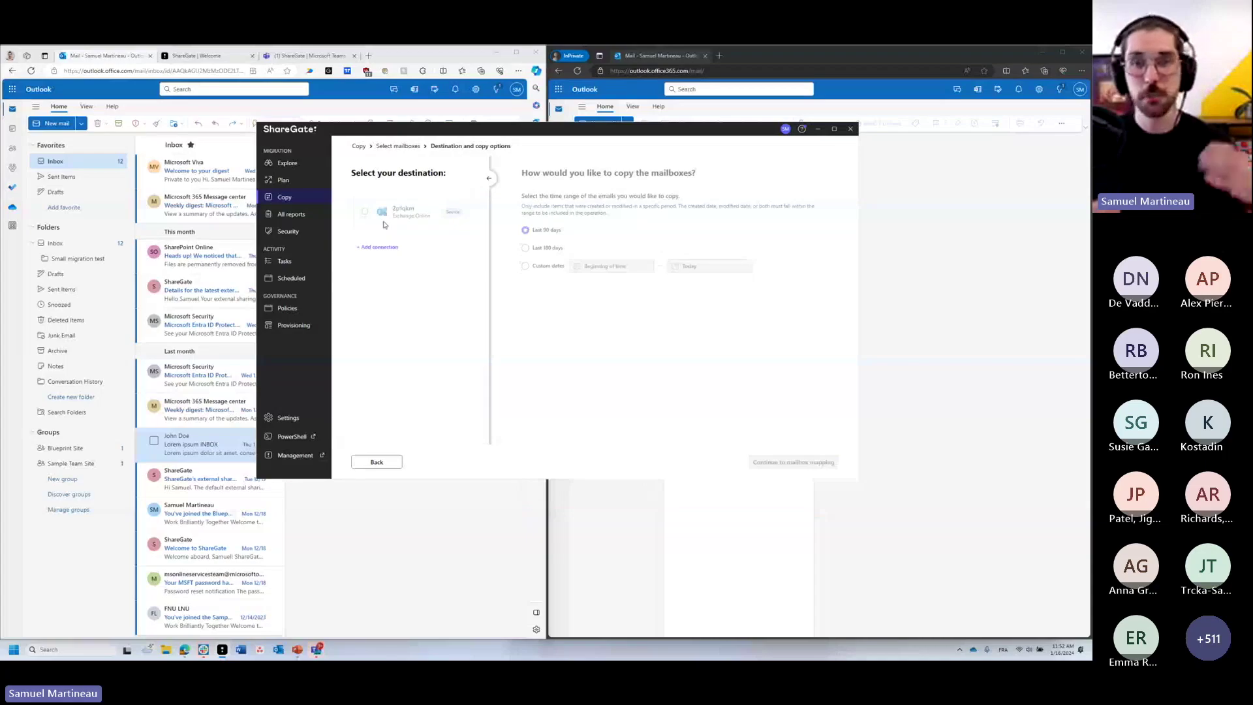
Step: Set a custom copy date range with both start and end on 12/21/2023
mouse_move(384, 225)
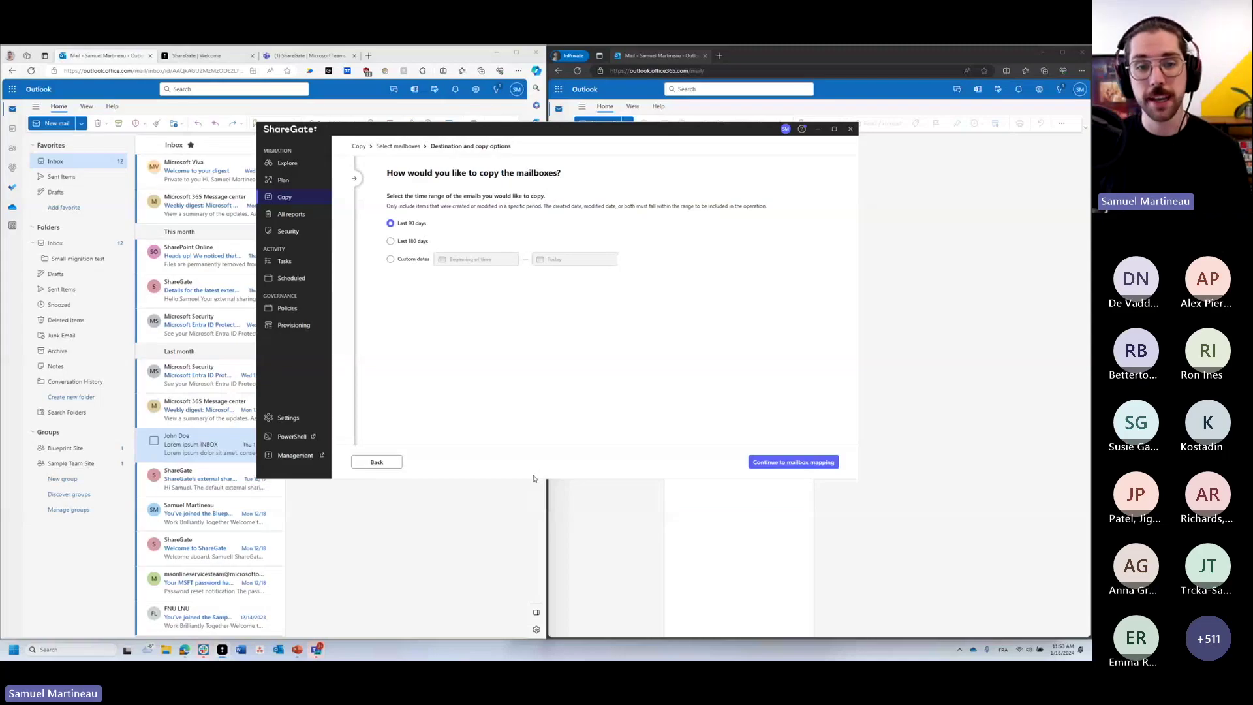
click(391, 260)
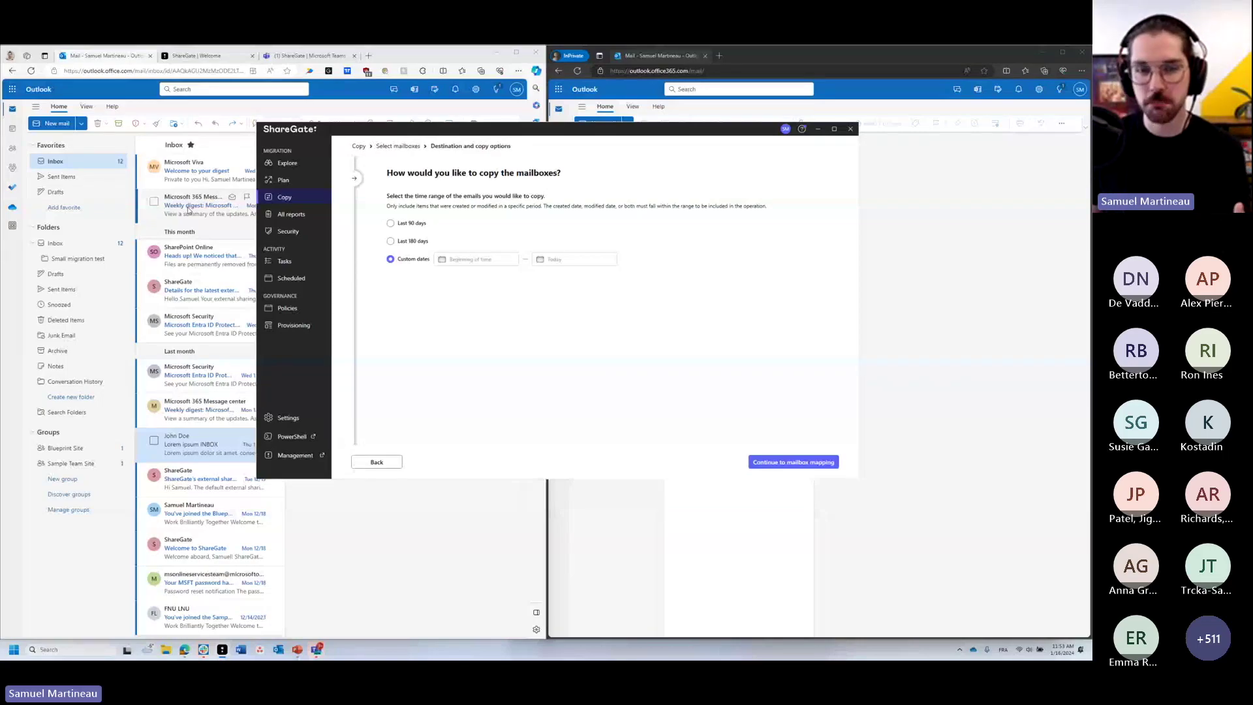
click(469, 262)
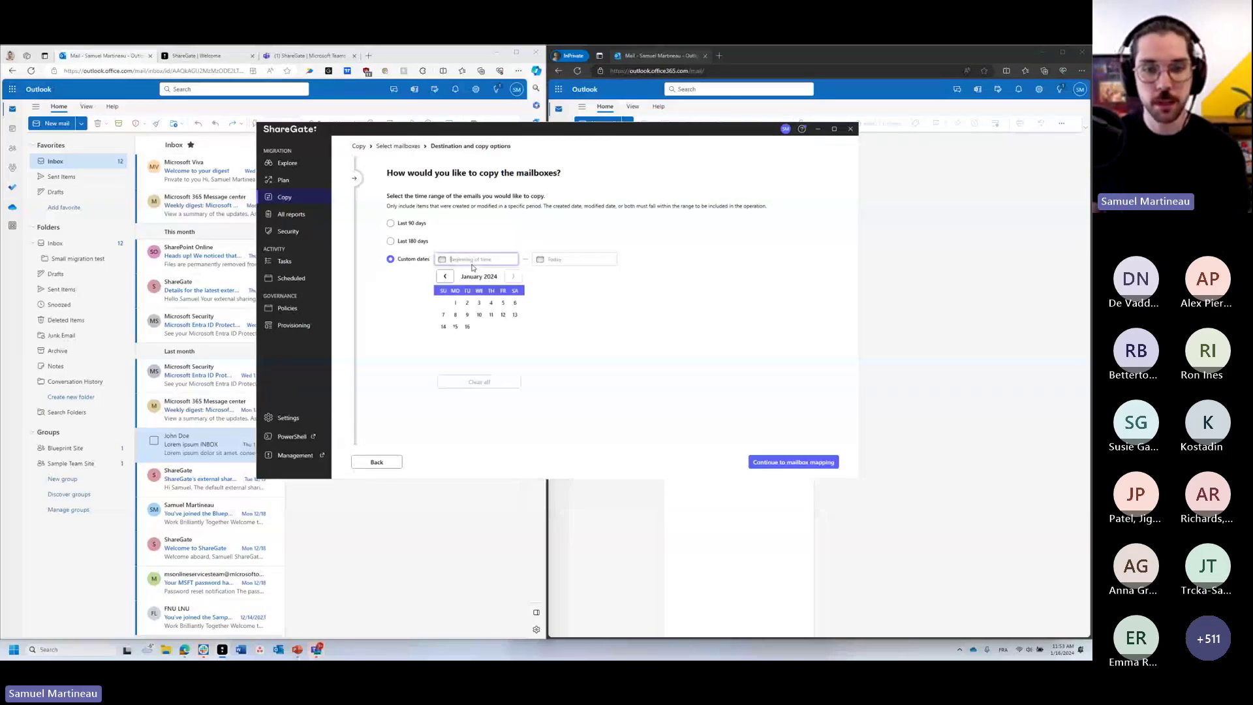
click(492, 338)
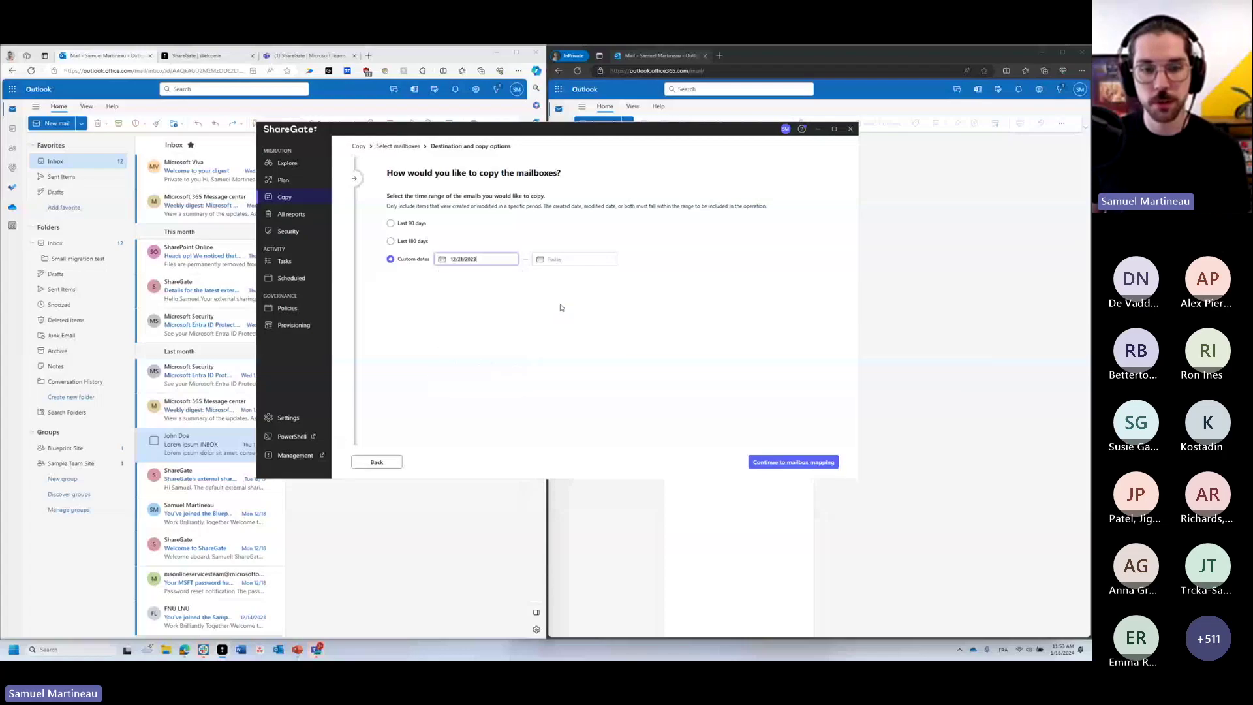
click(573, 264)
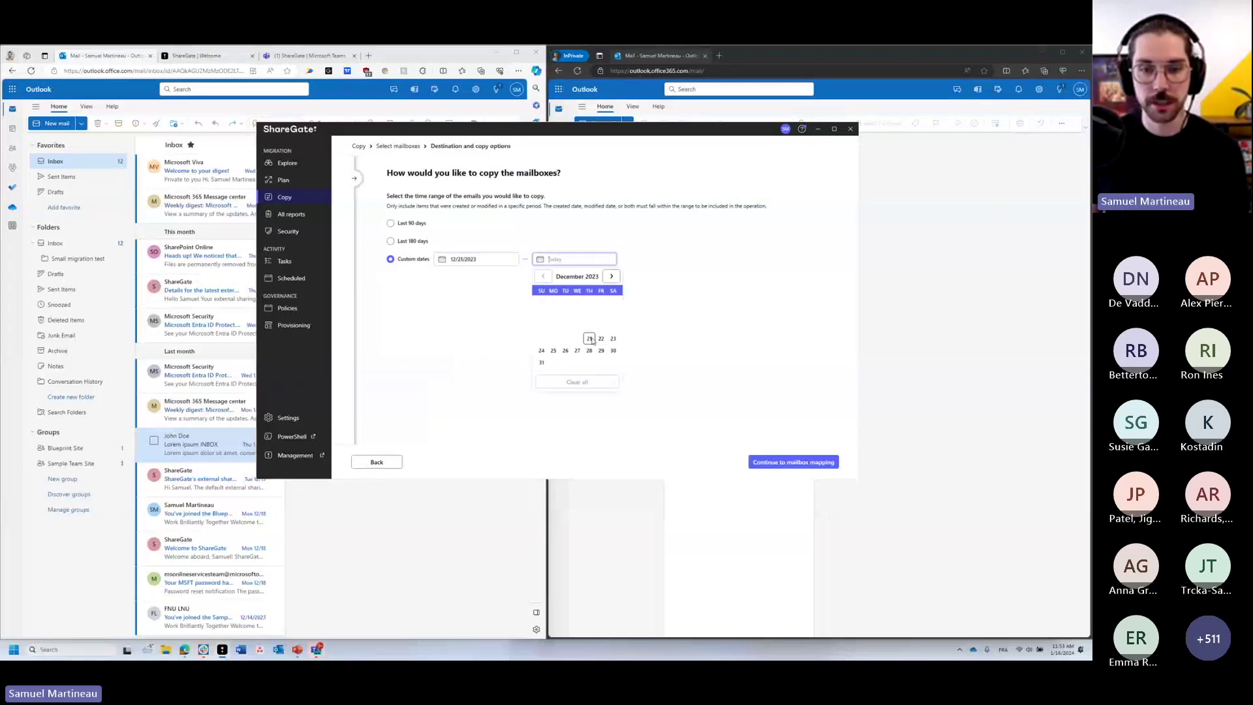
click(591, 339)
click(611, 370)
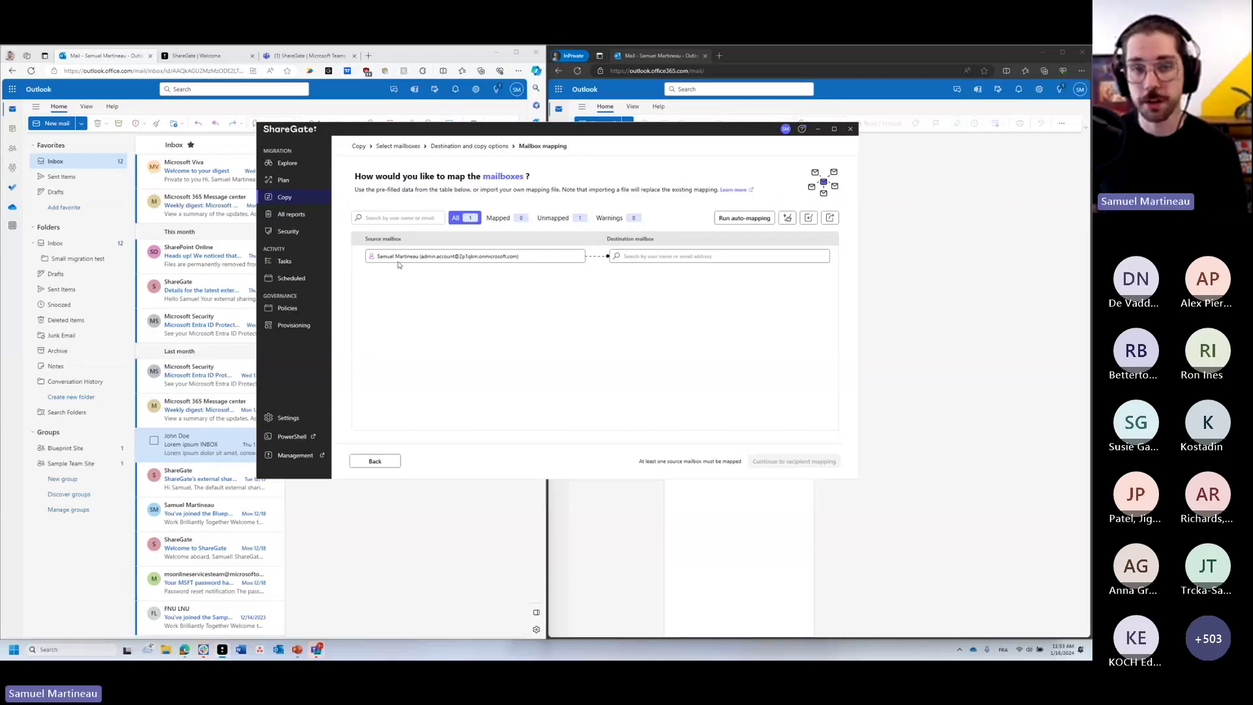
Step: Clear the destination search and run auto-mapping, pairing the source mailbox for 1 mapped, 0 unmapped
click(698, 257)
text(jac)
key(BackSpace)
key(BackSpace)
key(BackSpace)
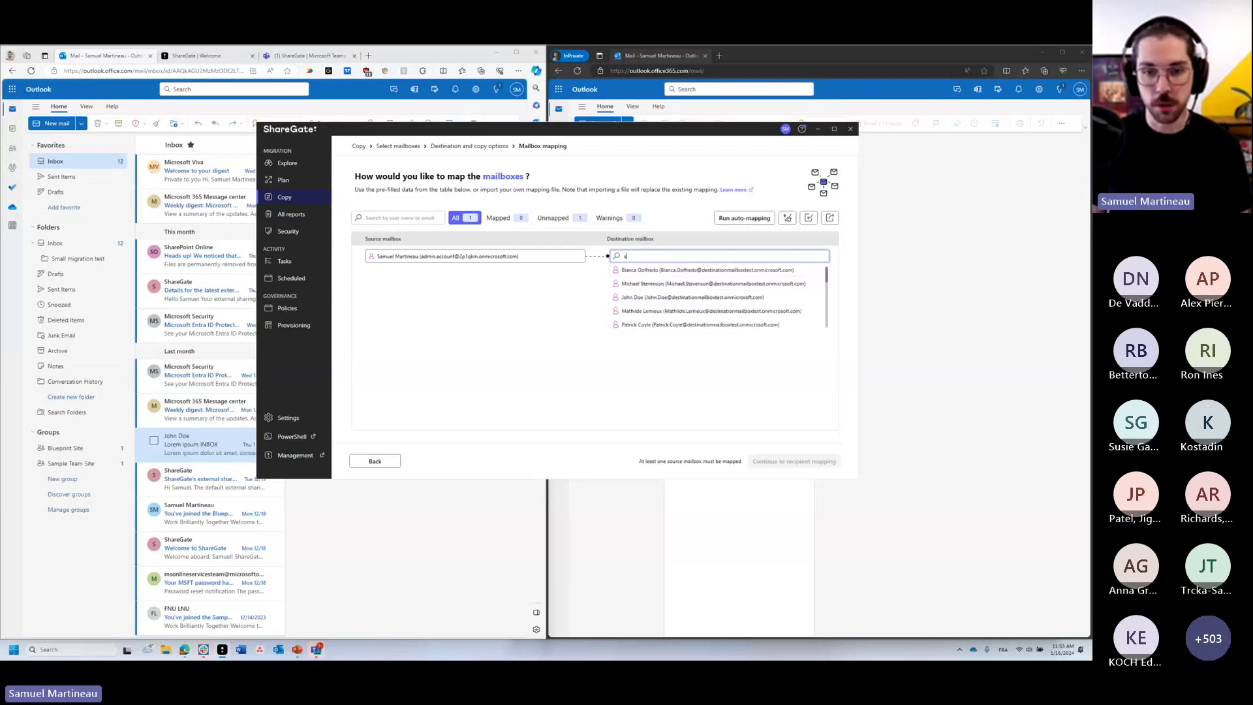
key(BackSpace)
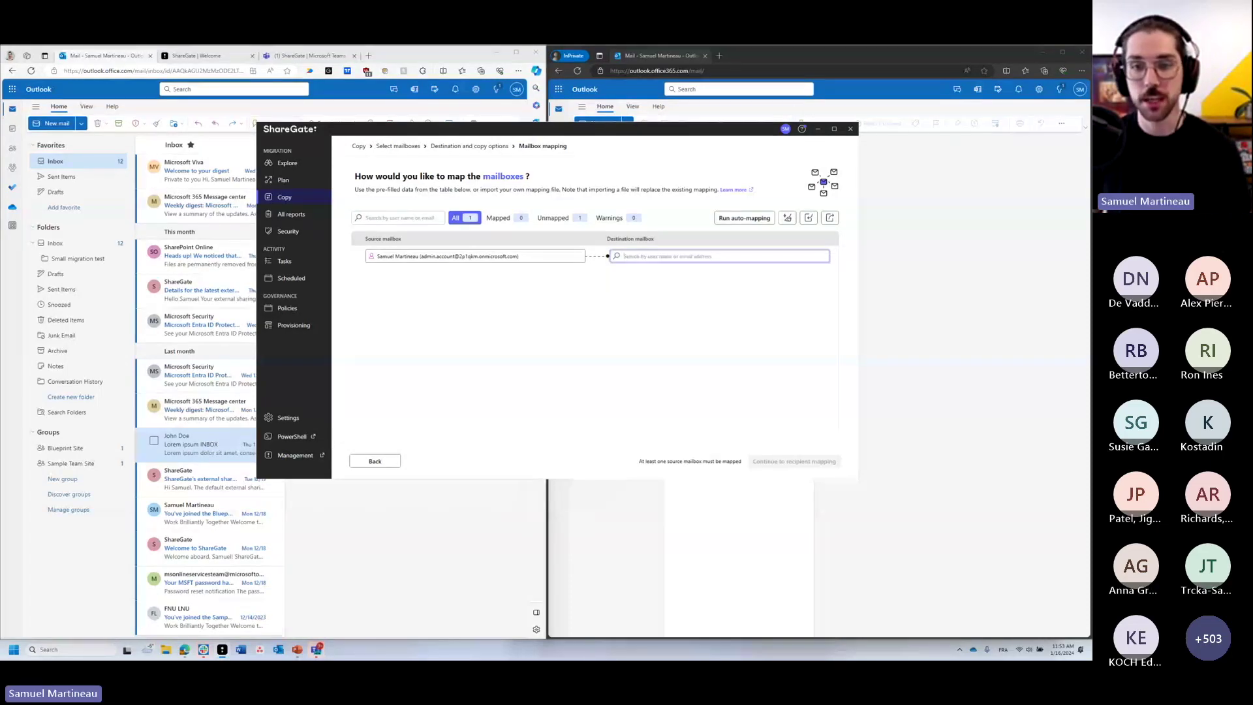
click(745, 218)
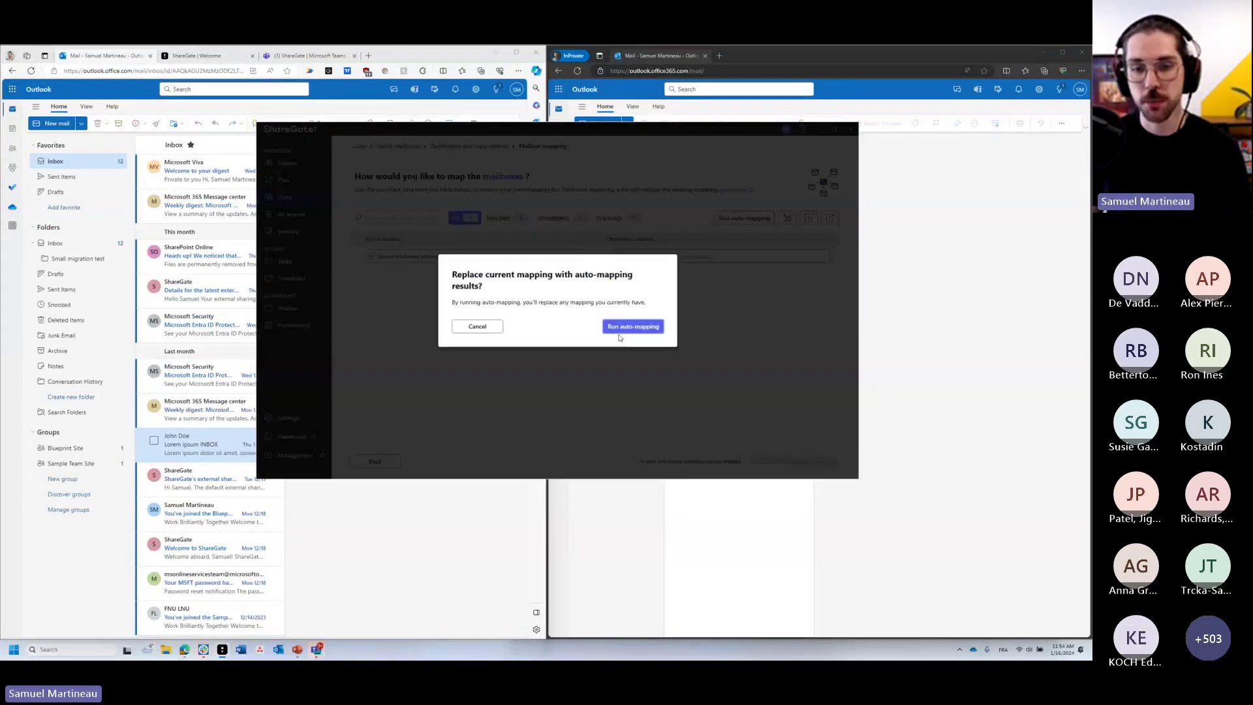
click(632, 326)
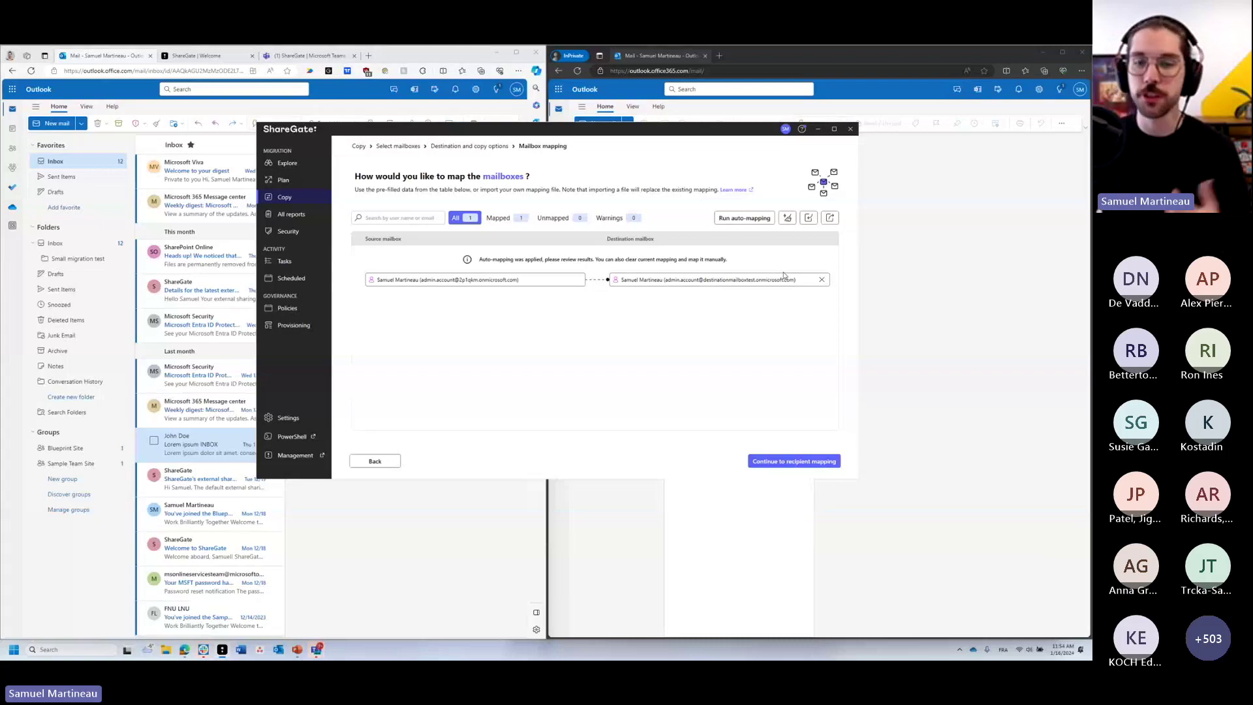
Step: Run recipient auto-mapping so 18 of 18 internal recipients are mapped, then reach the copy summary
click(796, 461)
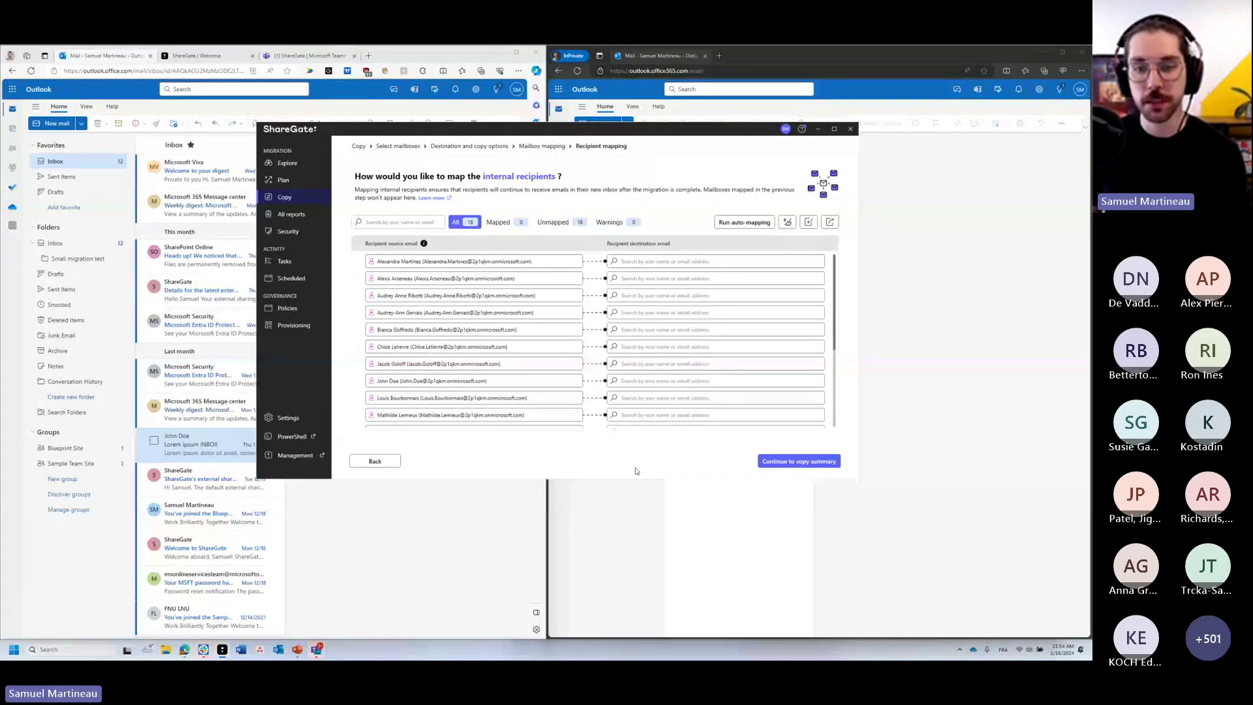
click(746, 223)
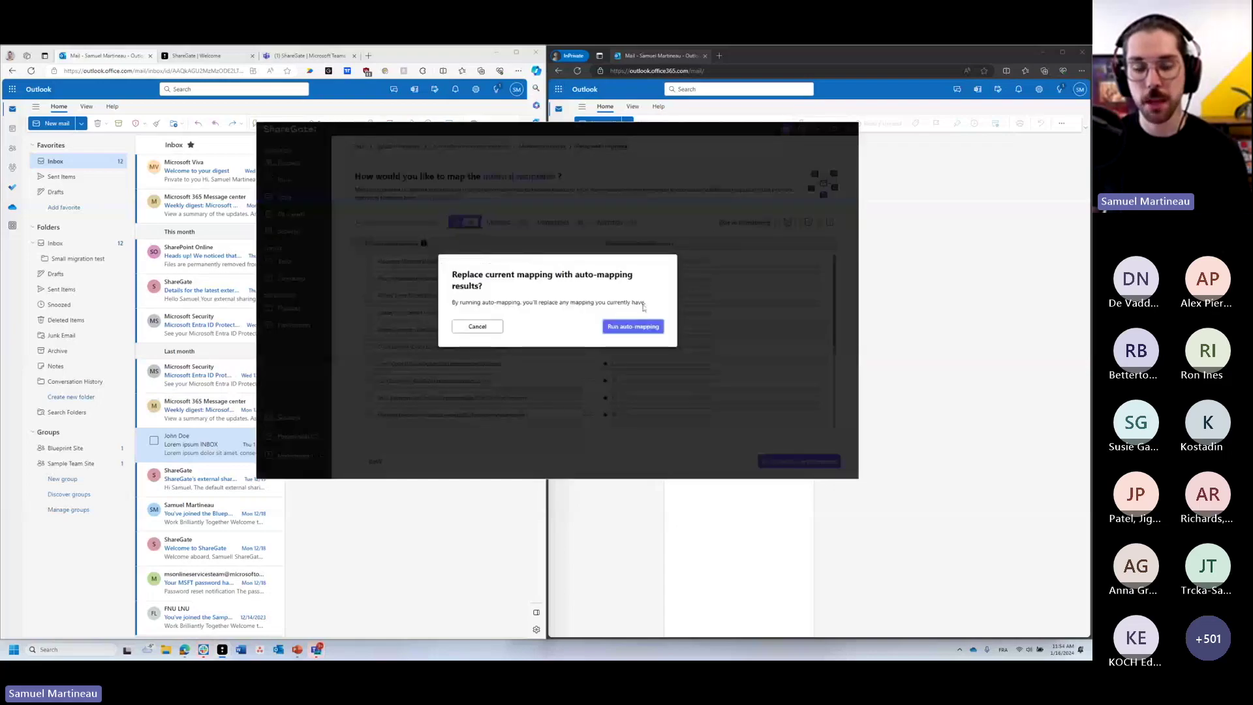
click(633, 327)
click(800, 461)
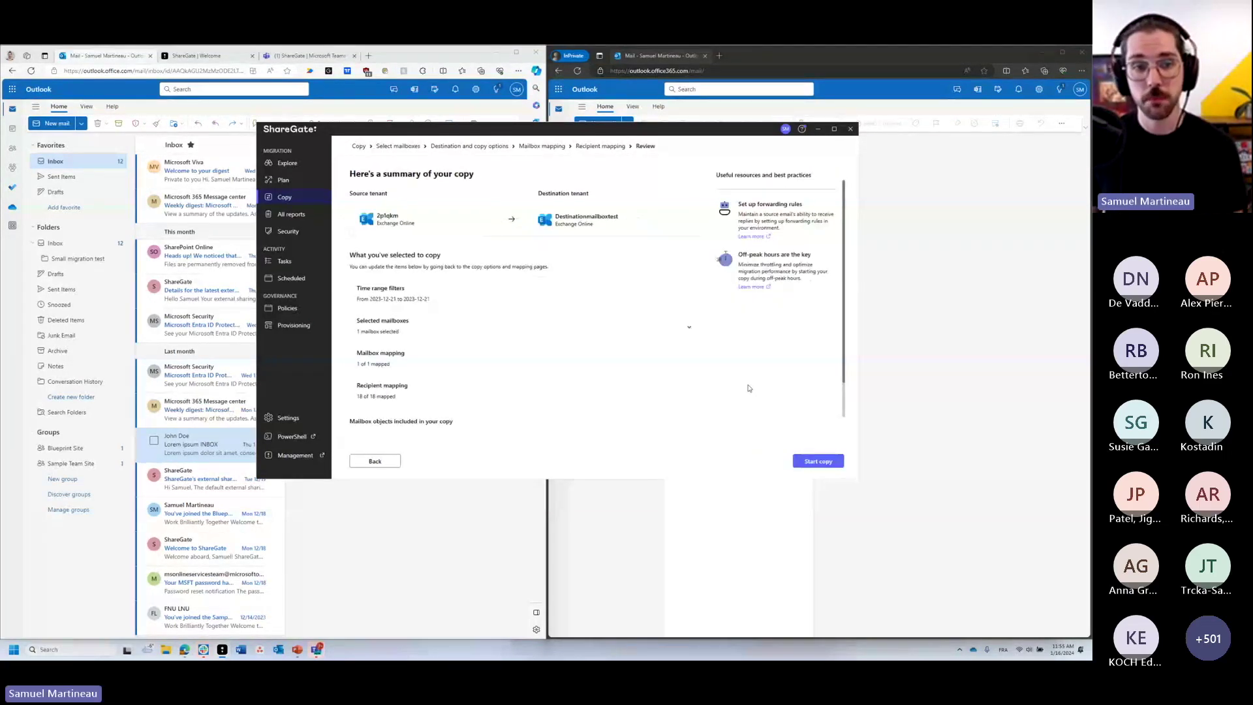
Step: Expand Selected mailboxes on the Review page, then move ShareGate aside to reveal Outlook
scroll(598, 208, down, 1)
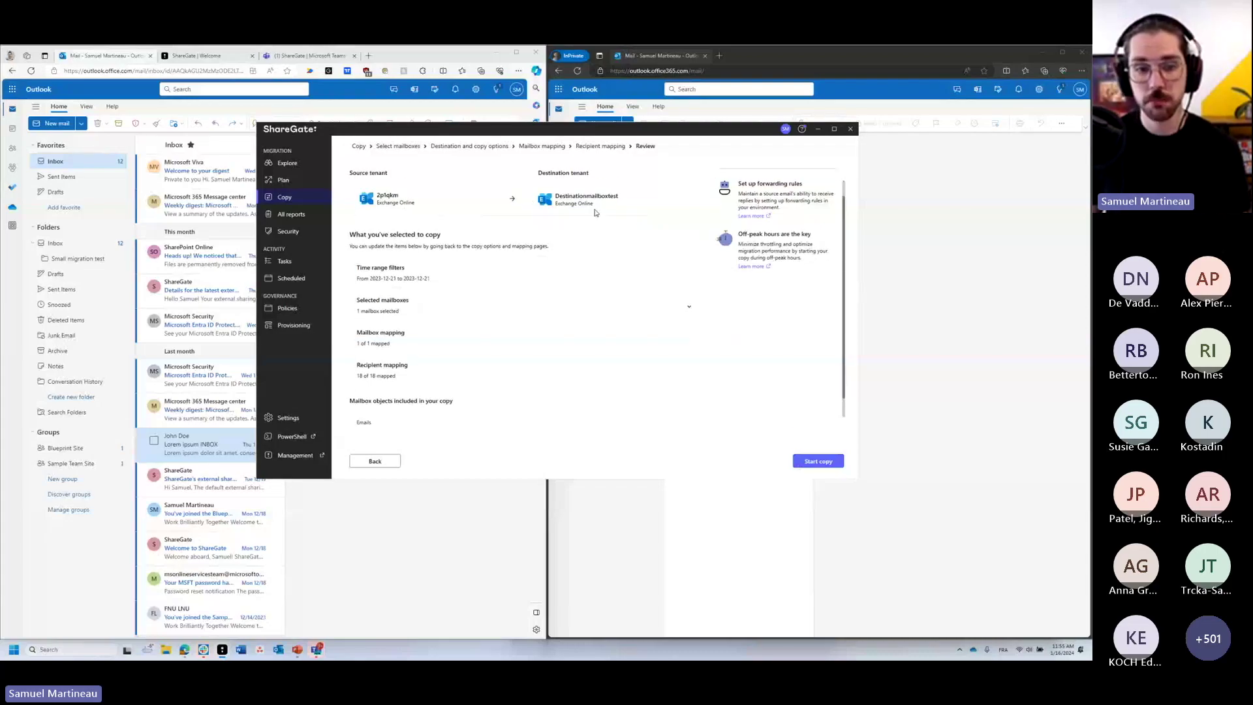
scroll(369, 304, down, 2)
click(367, 262)
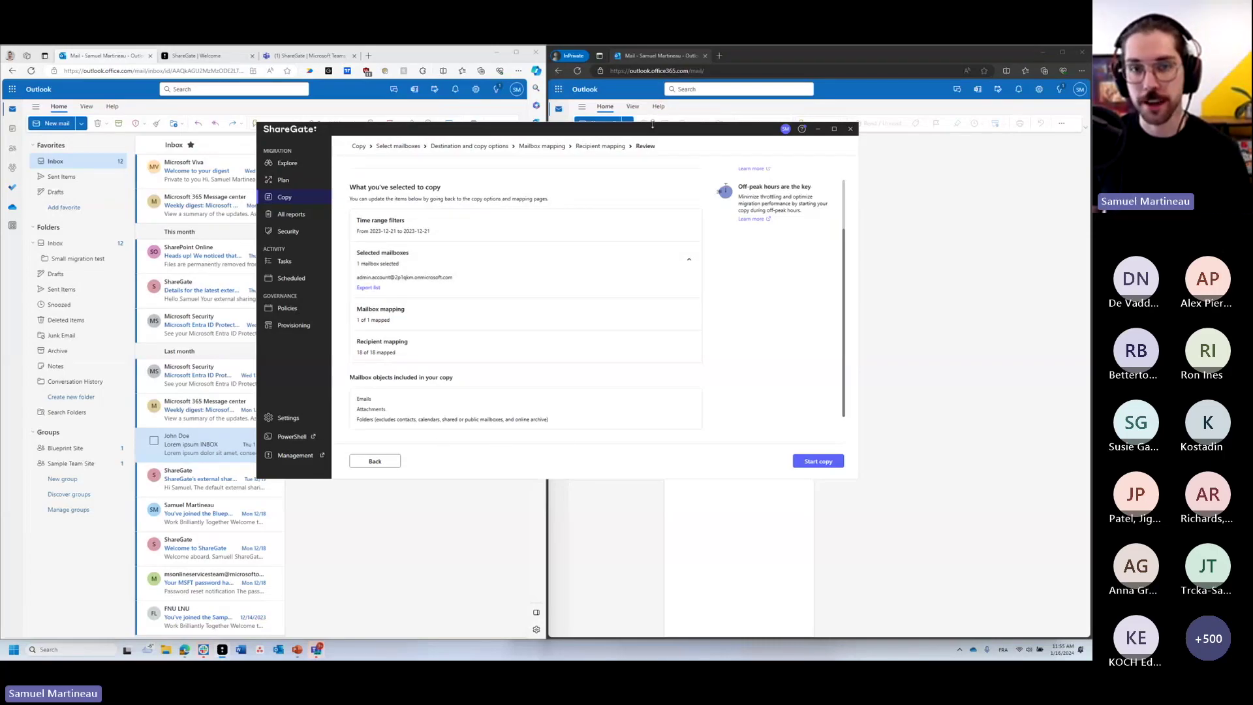
drag(656, 129, 686, 276)
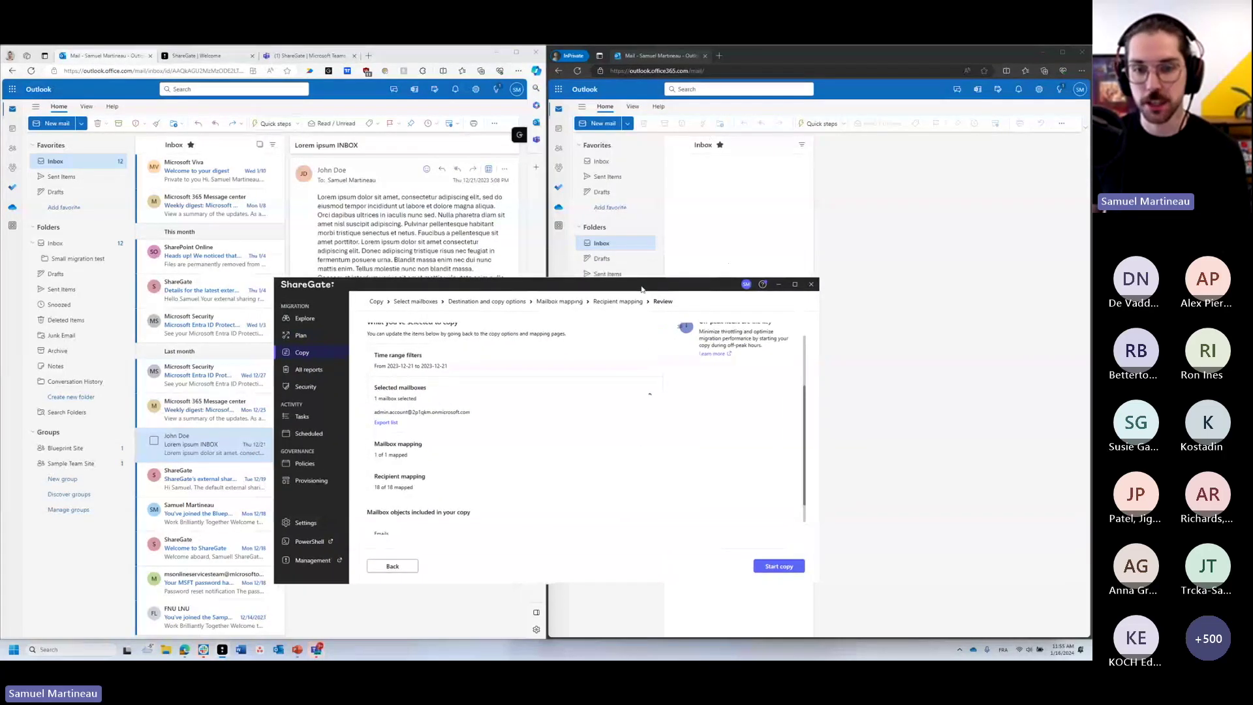
key(super+Down)
Step: Open Small migration test in both mailboxes, checking the attachments message and Convo with Admin thread
click(579, 243)
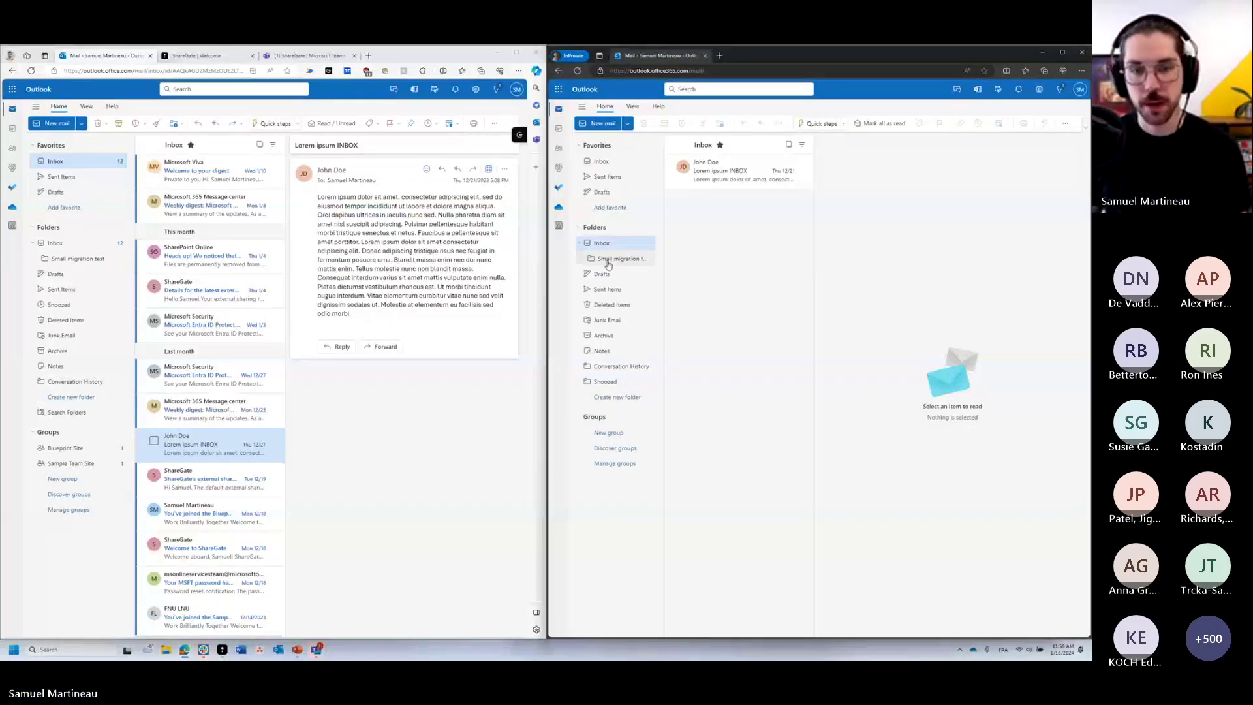
click(93, 259)
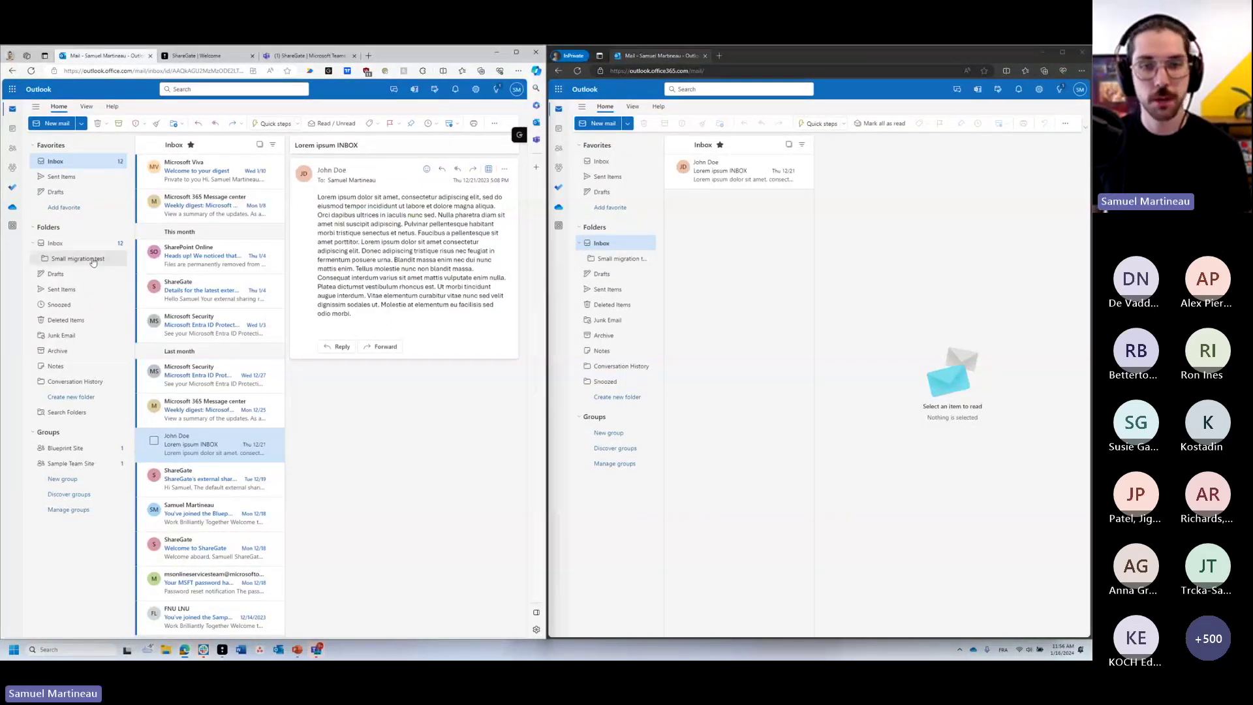
click(643, 258)
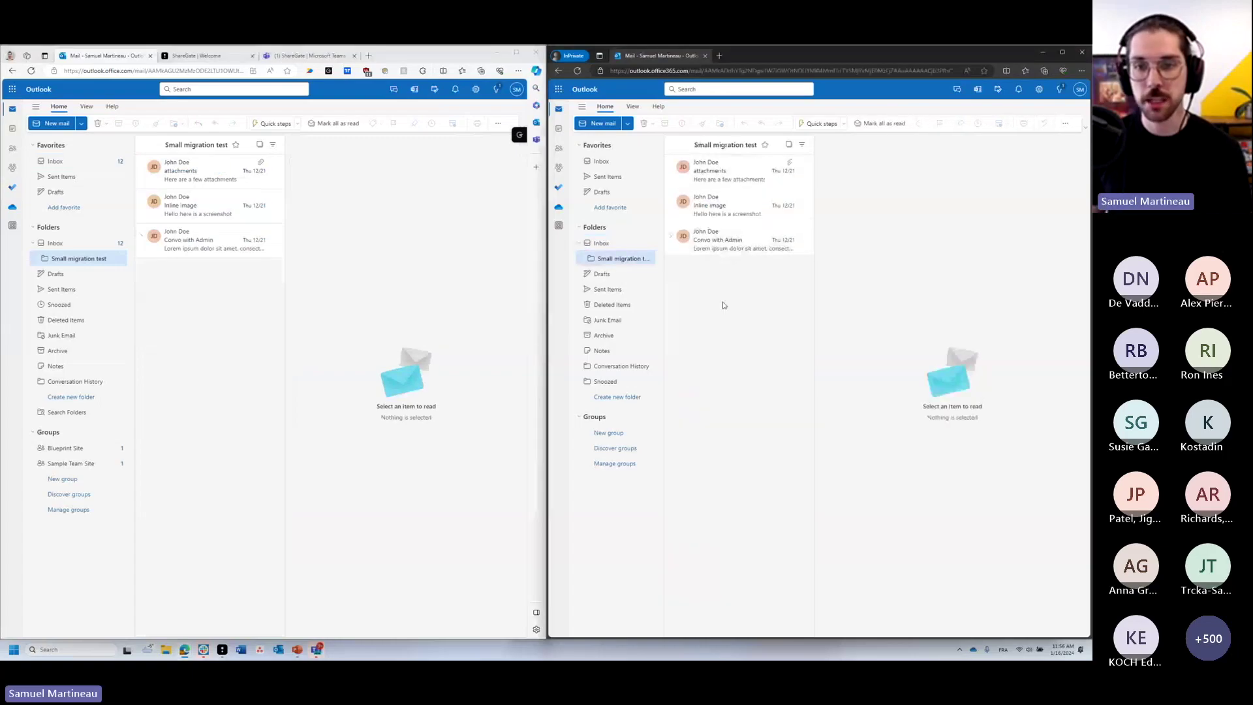
click(739, 172)
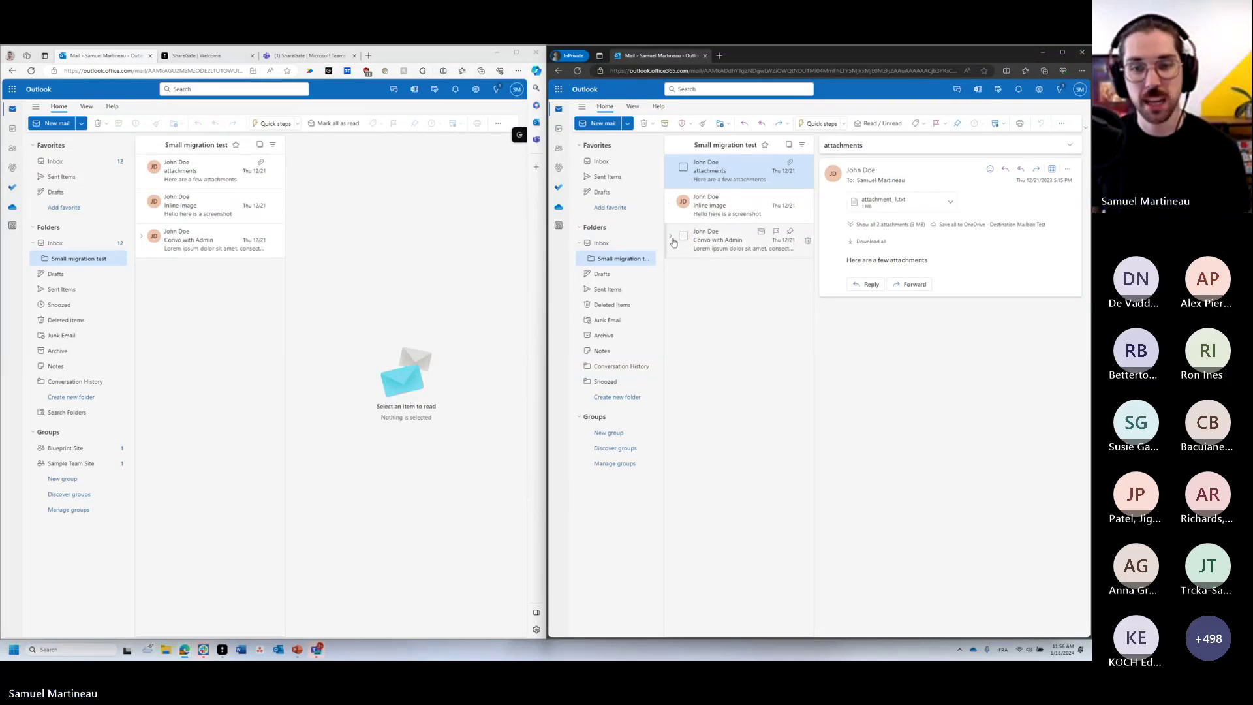
click(732, 240)
click(146, 241)
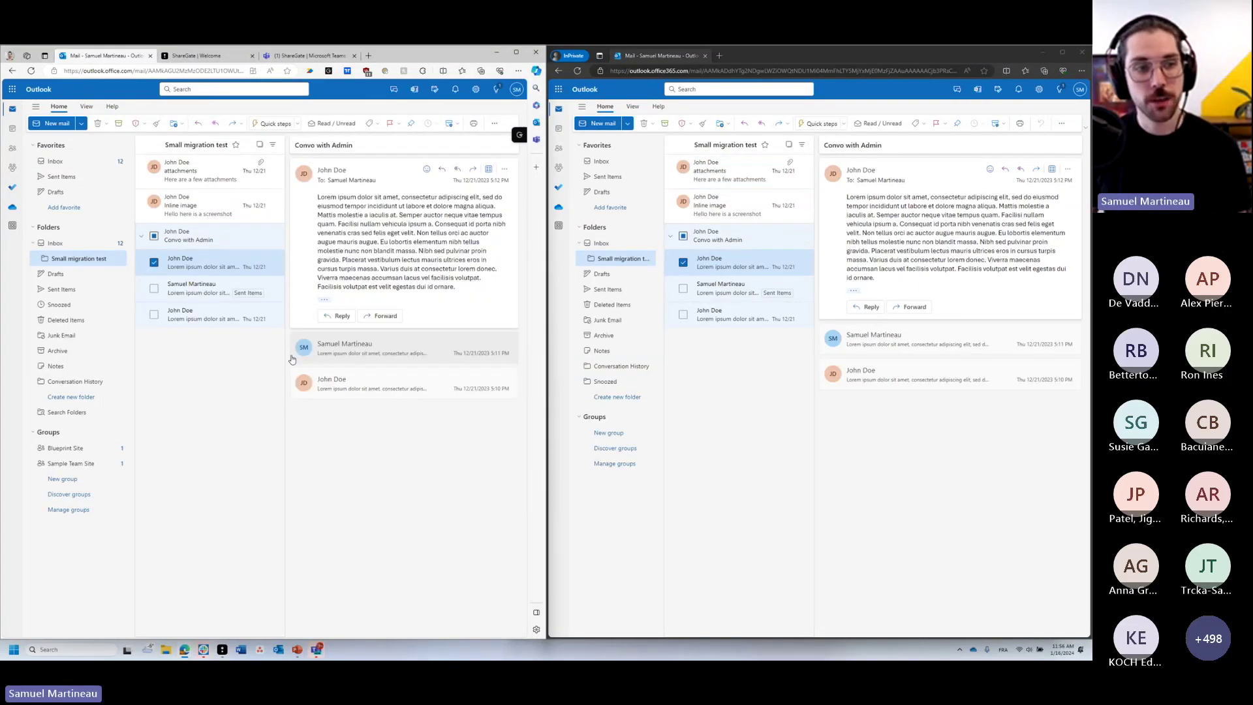
Step: Compare Sent Items in both mailboxes, then return to Inbox and open the source's Lorem ipsum INBOX
click(61, 176)
click(608, 176)
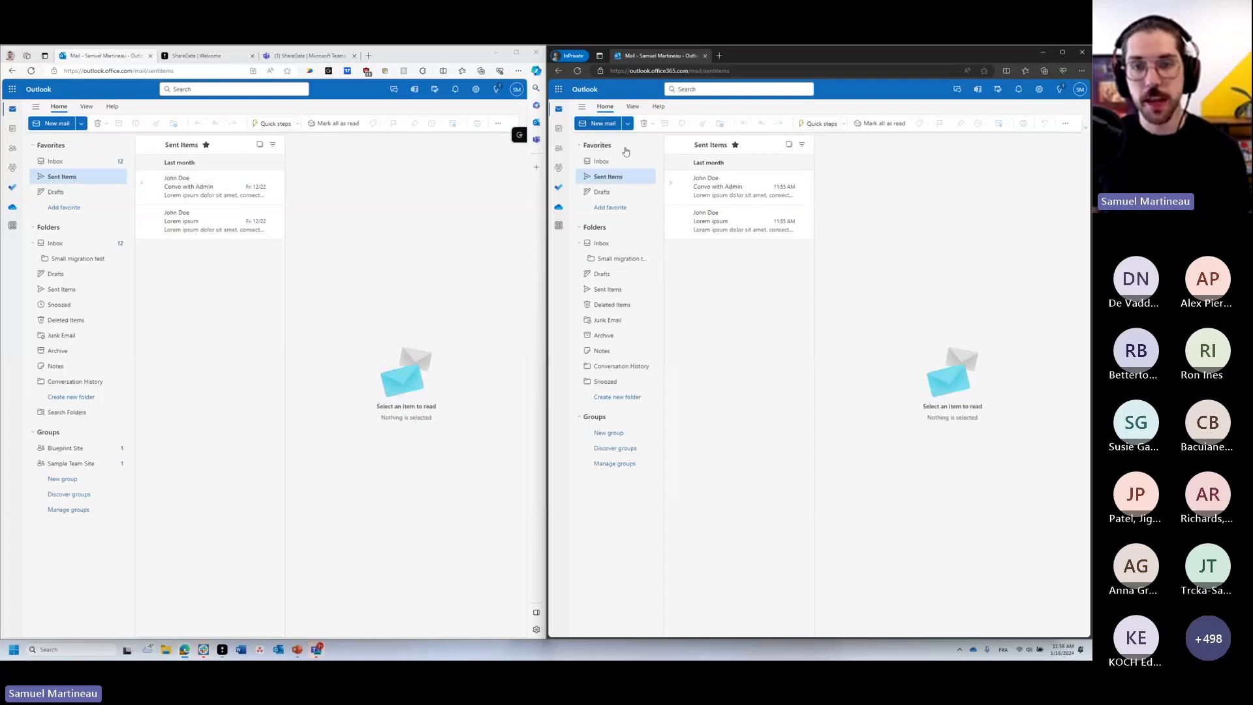
click(620, 161)
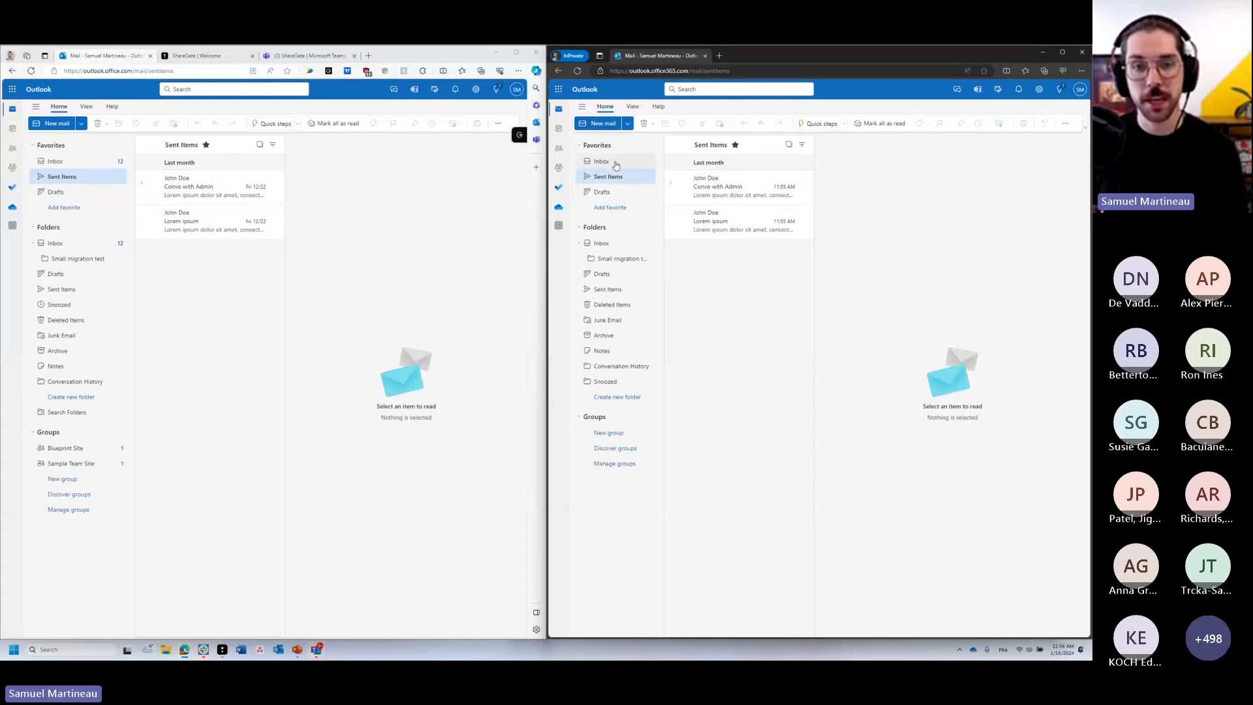
click(62, 160)
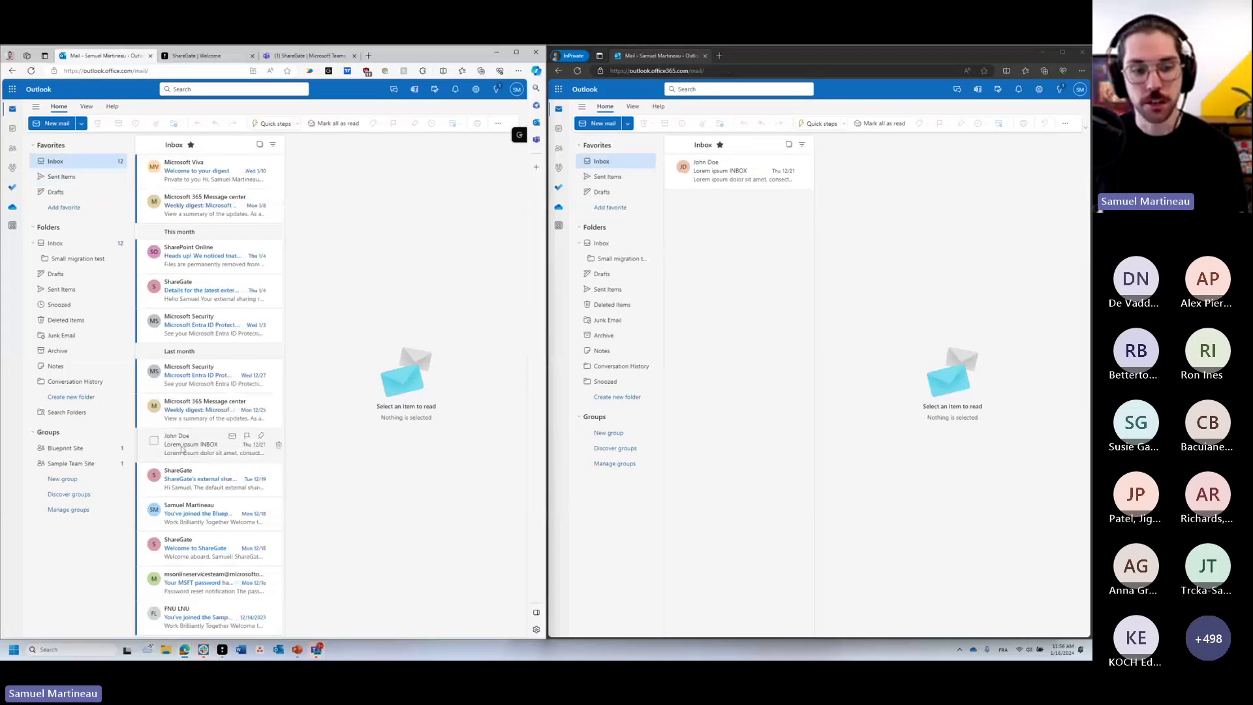
click(184, 448)
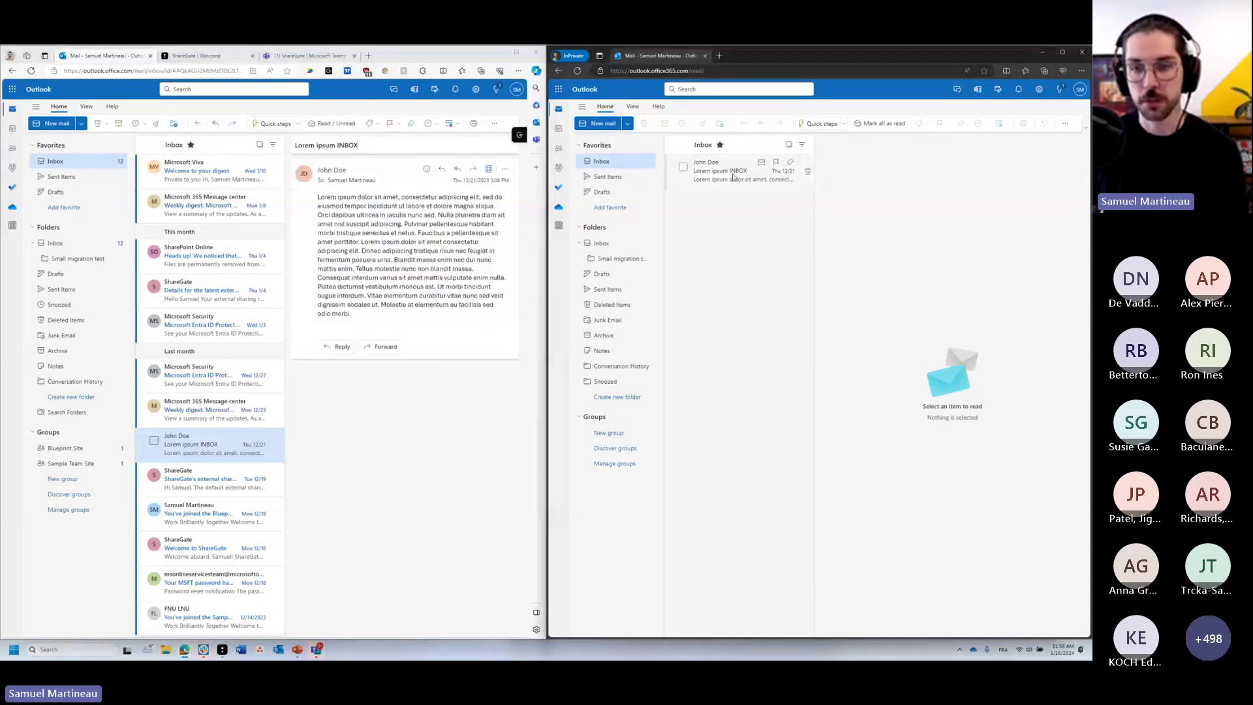